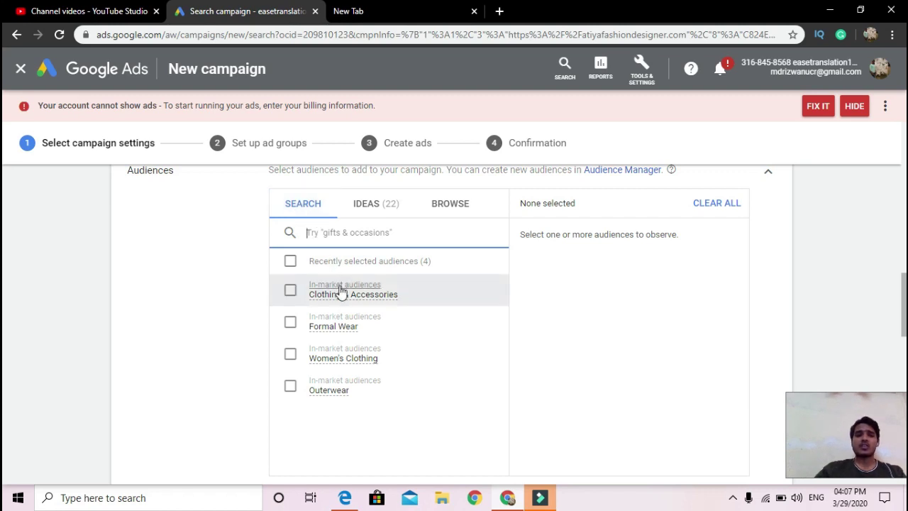
Show the Clothing & Accessories in-market audience info card with its 10B - 1T weekly impressions
mouse_move(342, 298)
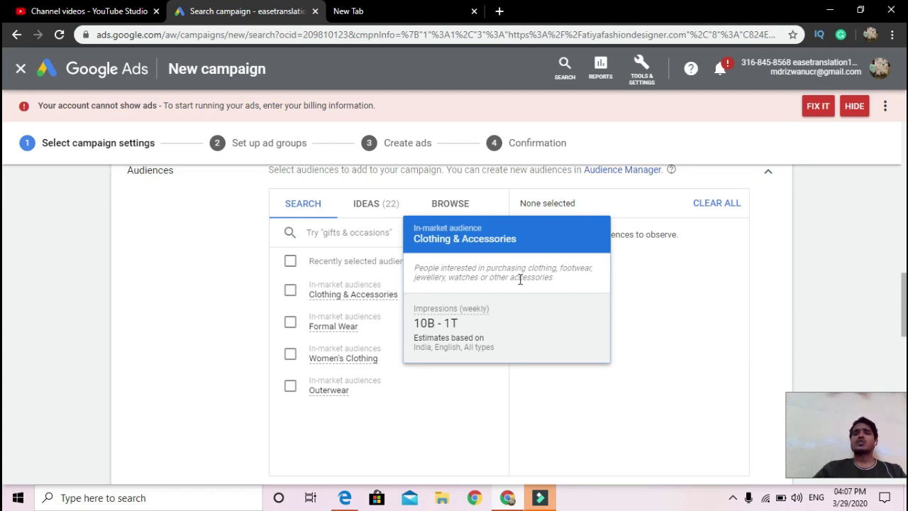
Dismiss the details card and tick Clothing & Accessories so it shows as 1 selected
click(670, 291)
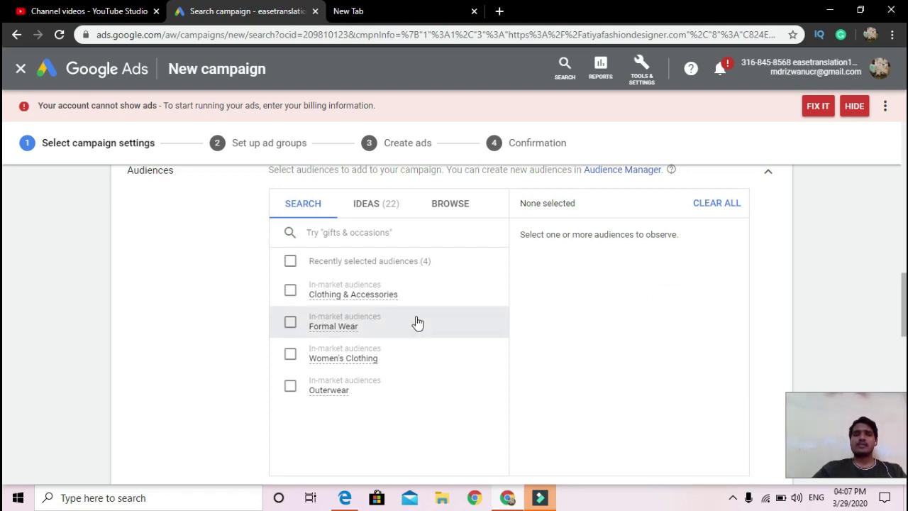
click(400, 303)
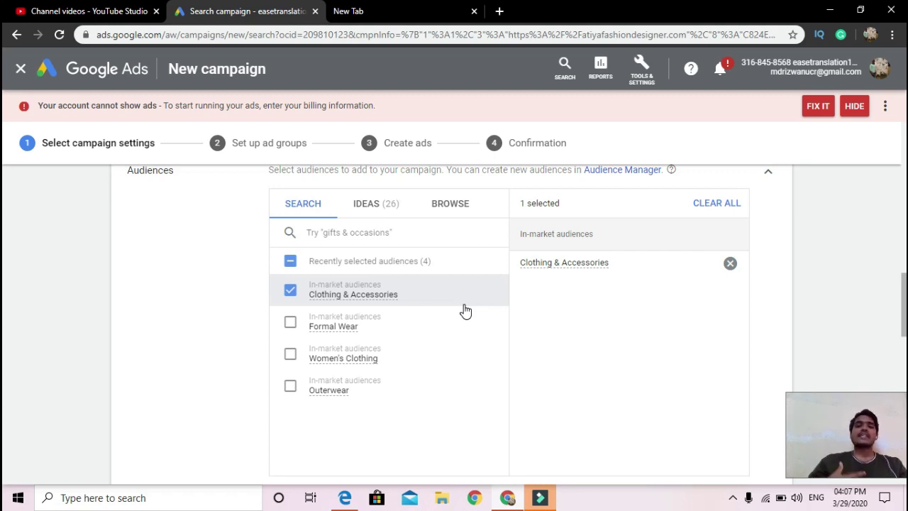
Show the IDEAS (26) audience suggestions based on similar advertisers
mouse_move(371, 320)
mouse_down()
mouse_move(359, 325)
mouse_move(374, 338)
mouse_up()
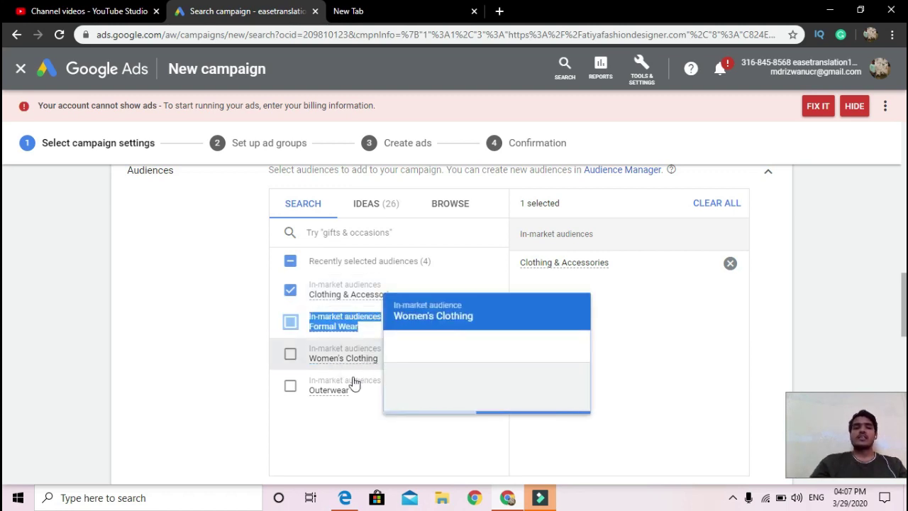
mouse_move(343, 395)
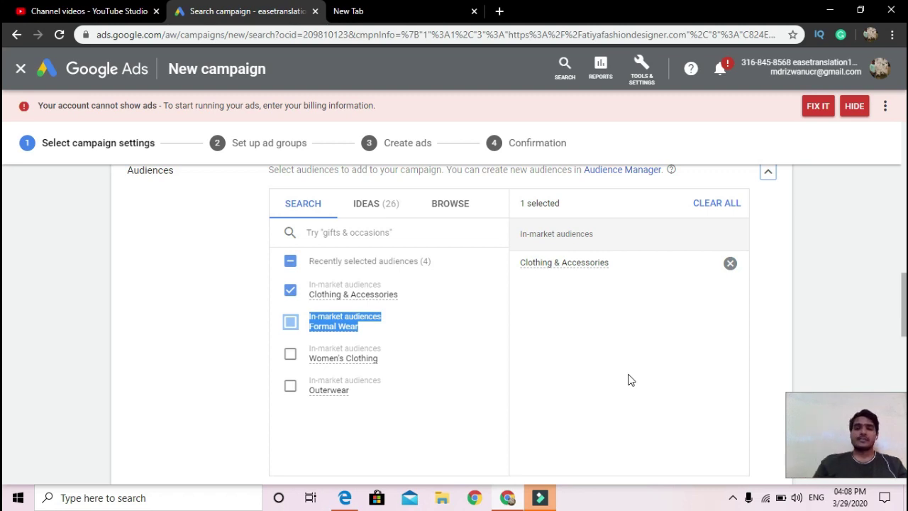
click(375, 207)
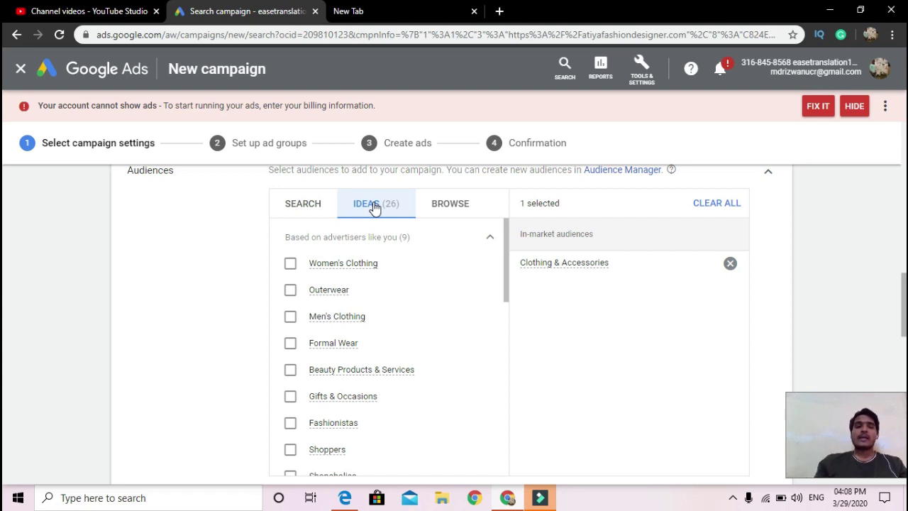
Switch the Audiences picker to BROWSE to list demographic, affinity, in-market and remarketing categories
click(443, 205)
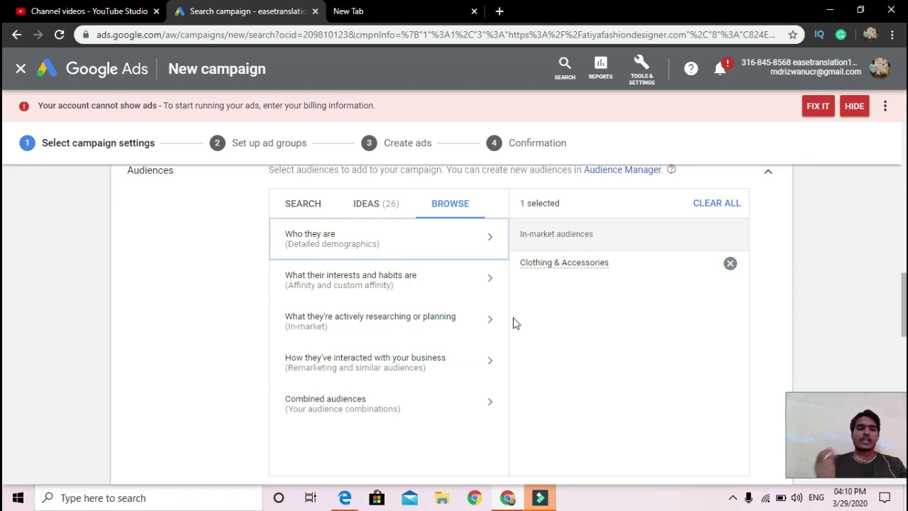
Open 'Who they are (Detailed demographics)' to see Parental, Marital, Education and Home-ownership Status
click(404, 252)
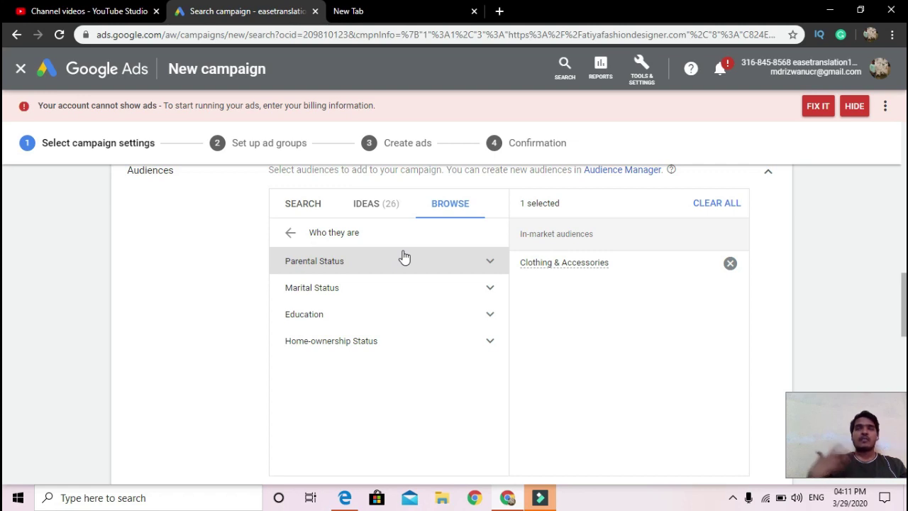
click(433, 340)
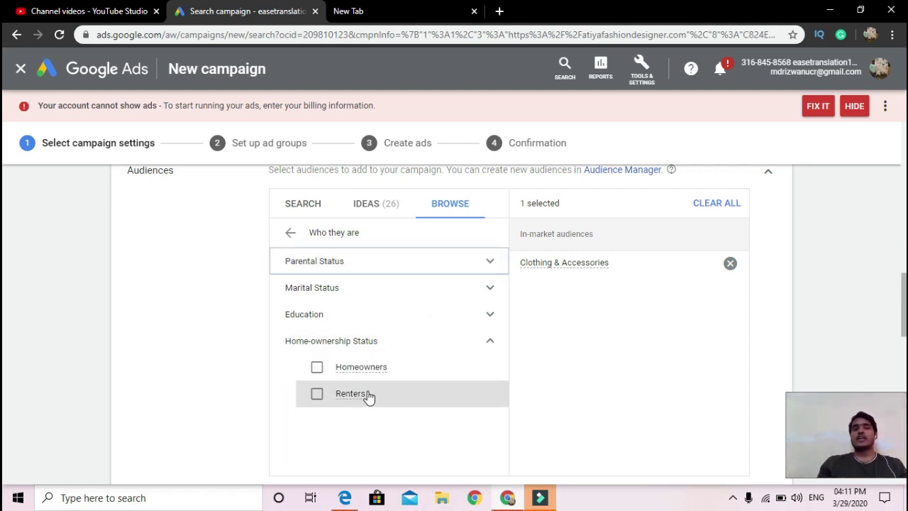
click(377, 319)
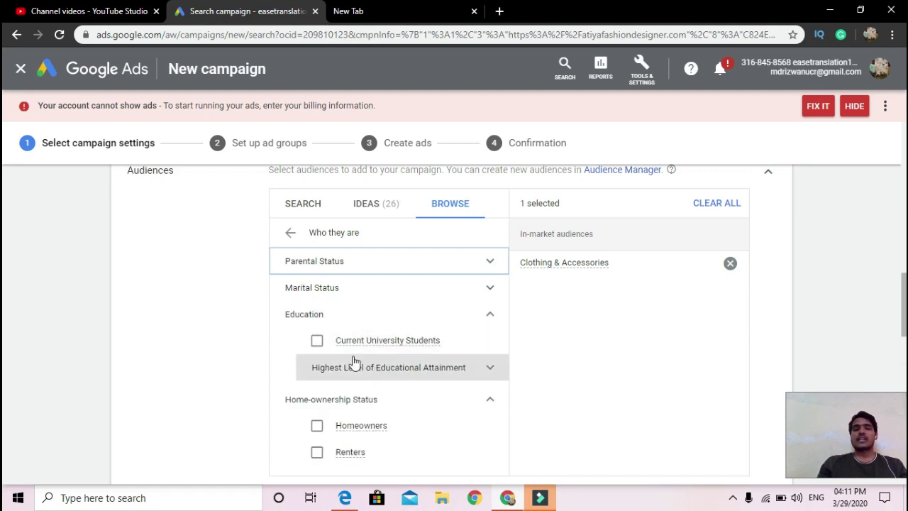
scroll(402, 395, down, 1)
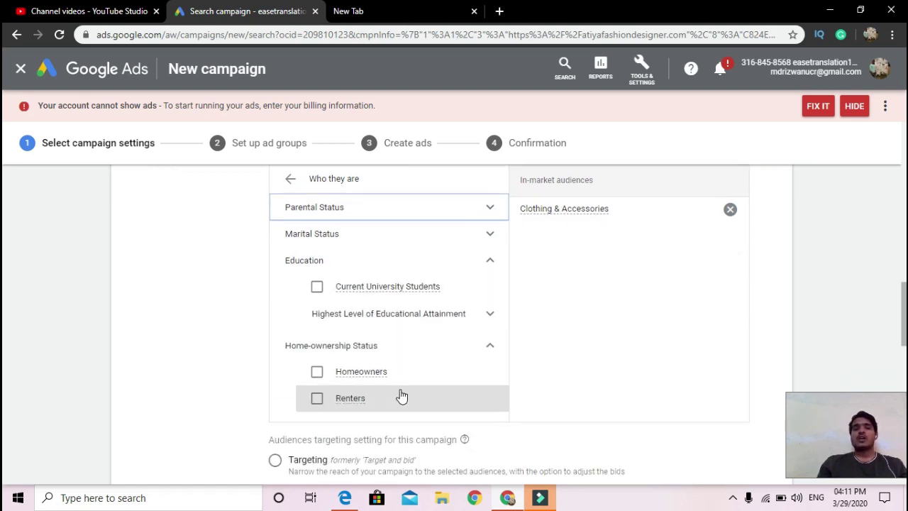
click(430, 317)
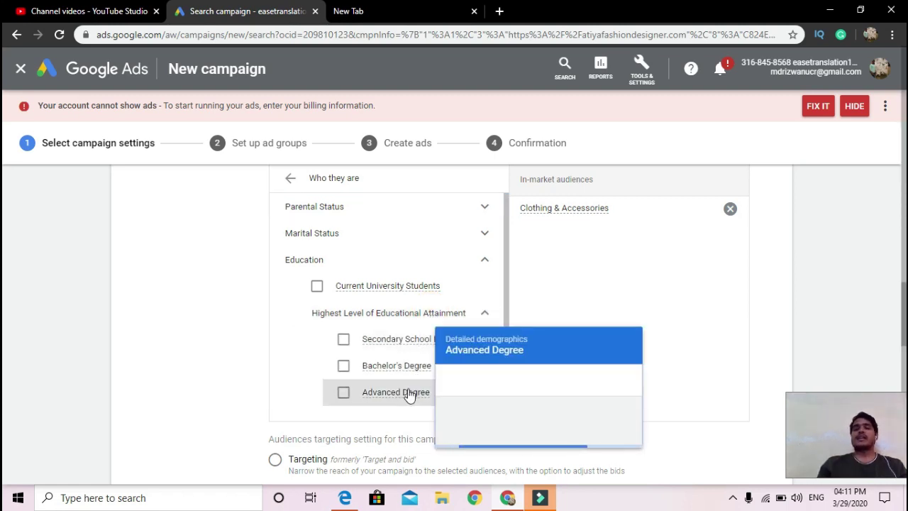
scroll(408, 396, up, 1)
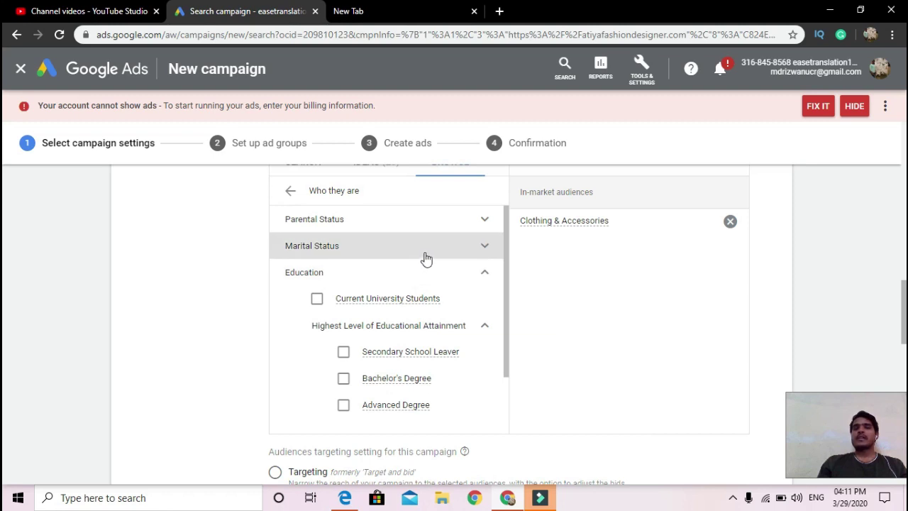
click(426, 257)
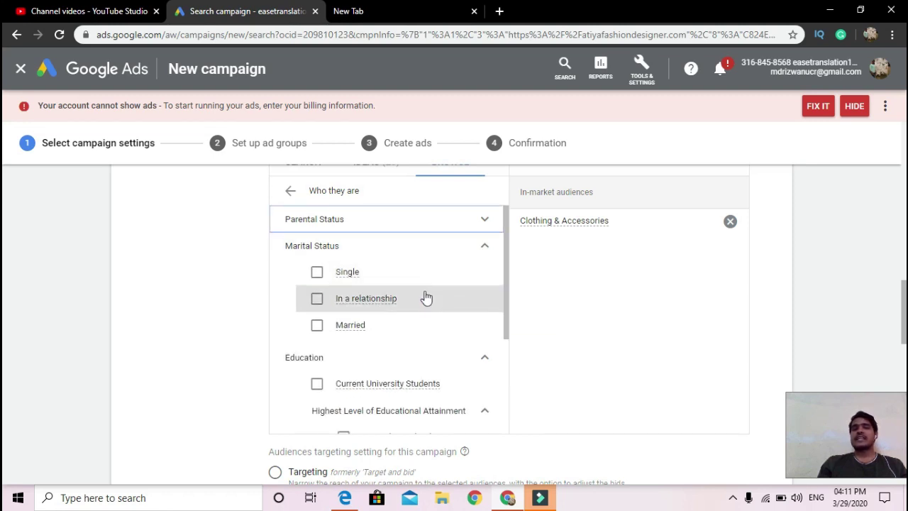
scroll(422, 327, up, 1)
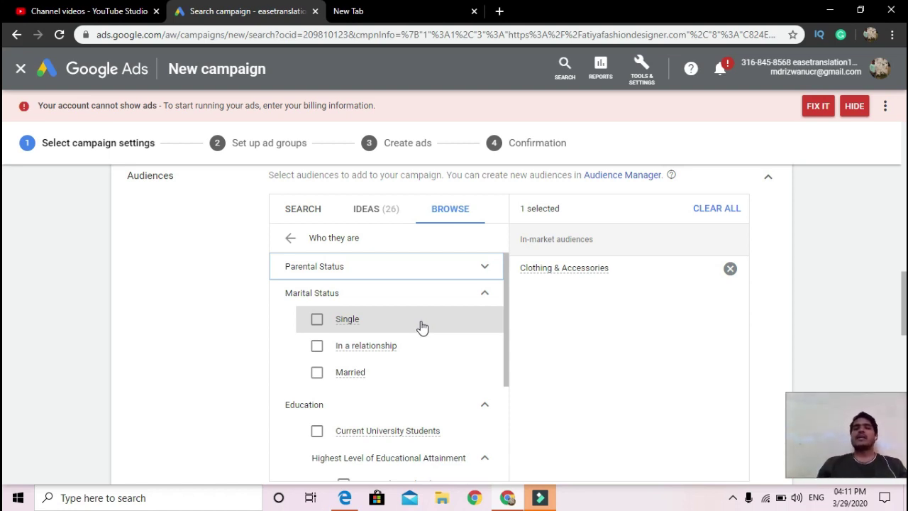
scroll(422, 327, up, 1)
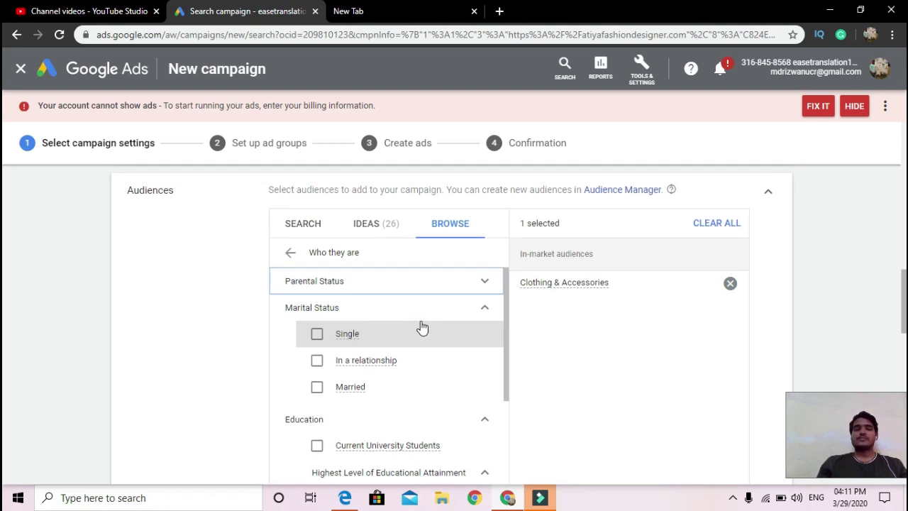
click(481, 290)
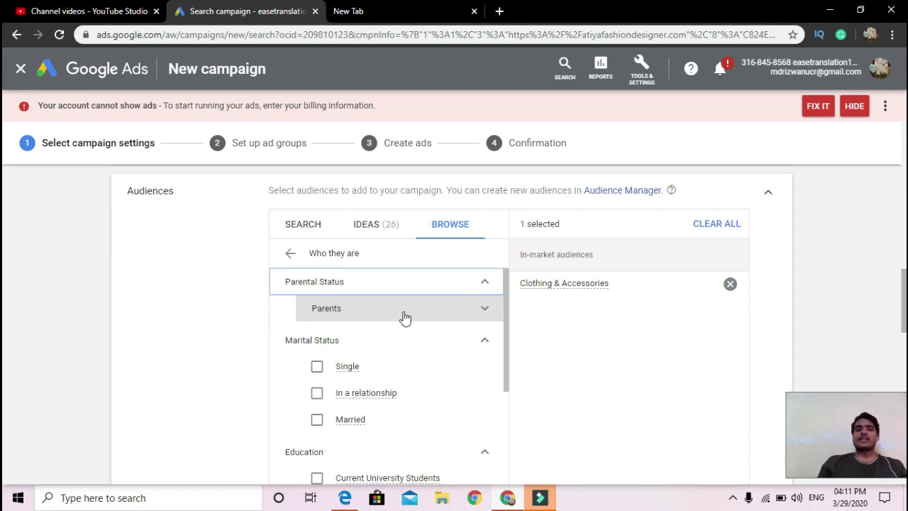
click(486, 293)
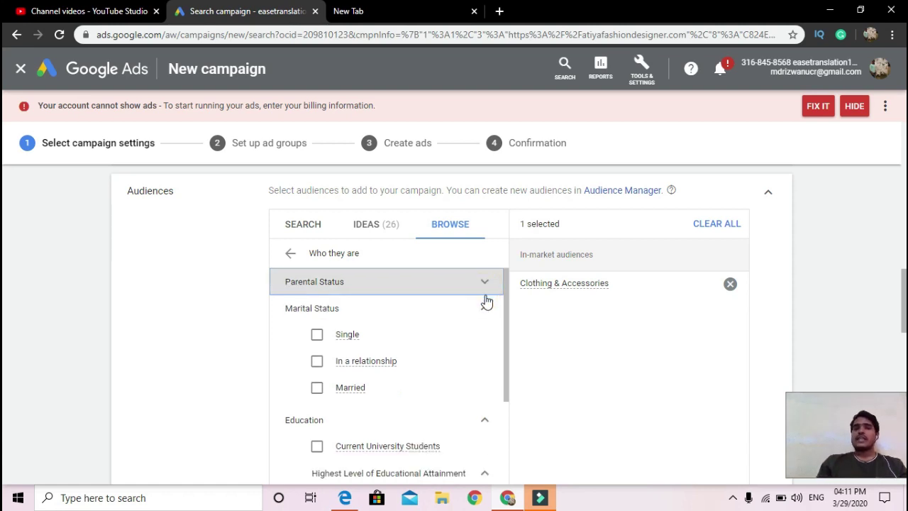
click(486, 311)
click(487, 339)
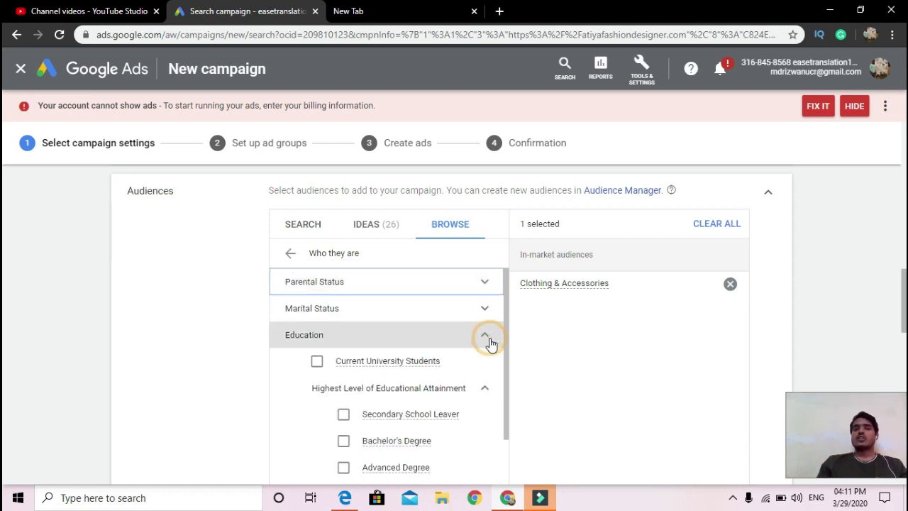
click(491, 359)
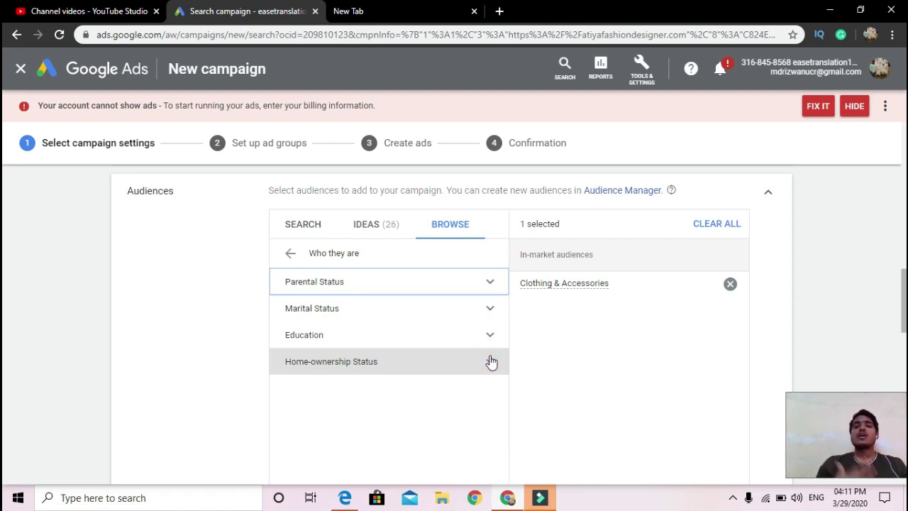
Return to the IDEAS list of Women's Clothing, Outerwear, Men's Clothing and Fashionistas
click(395, 233)
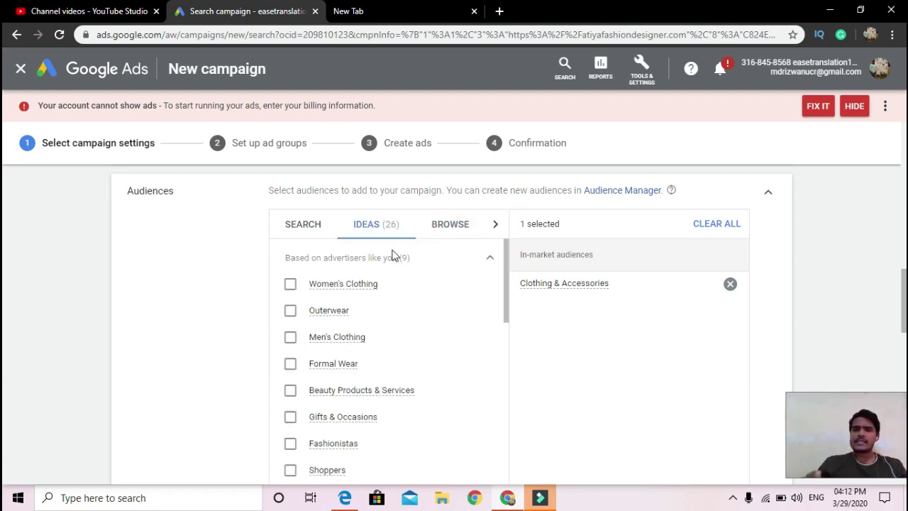